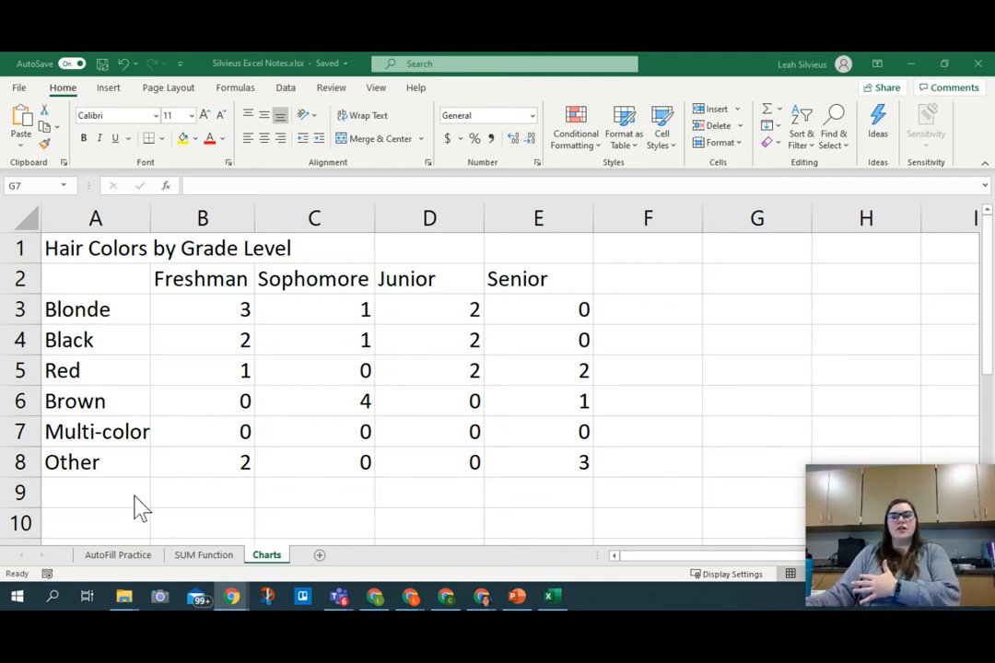
Add the row label "Total" in cell A9 beneath the hair color list
left_click(134, 495)
key("BackSpace")
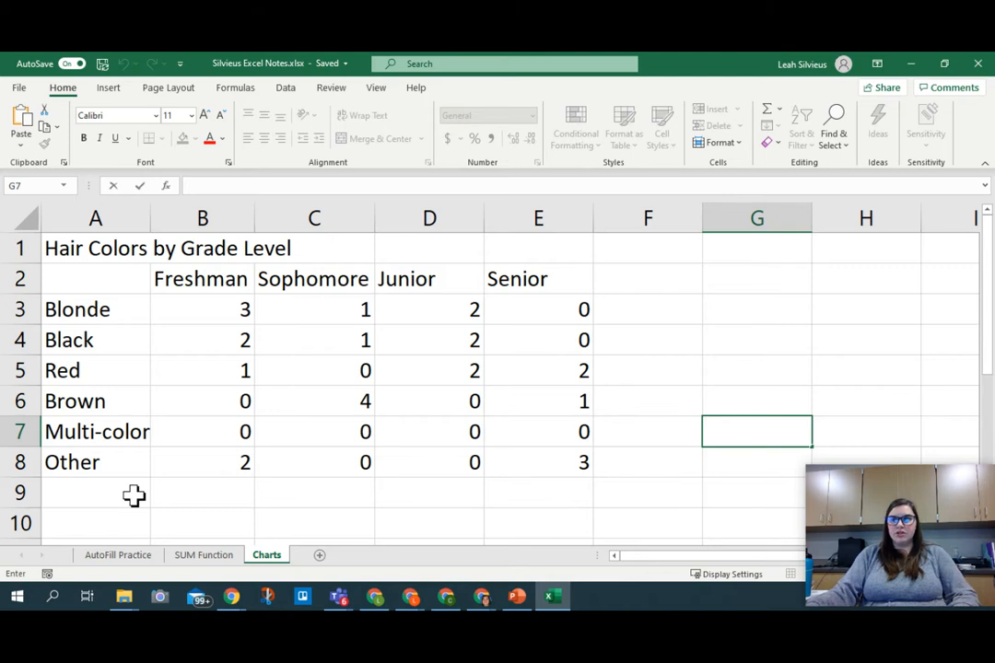
left_click(134, 496)
type("Total")
key("Tab")
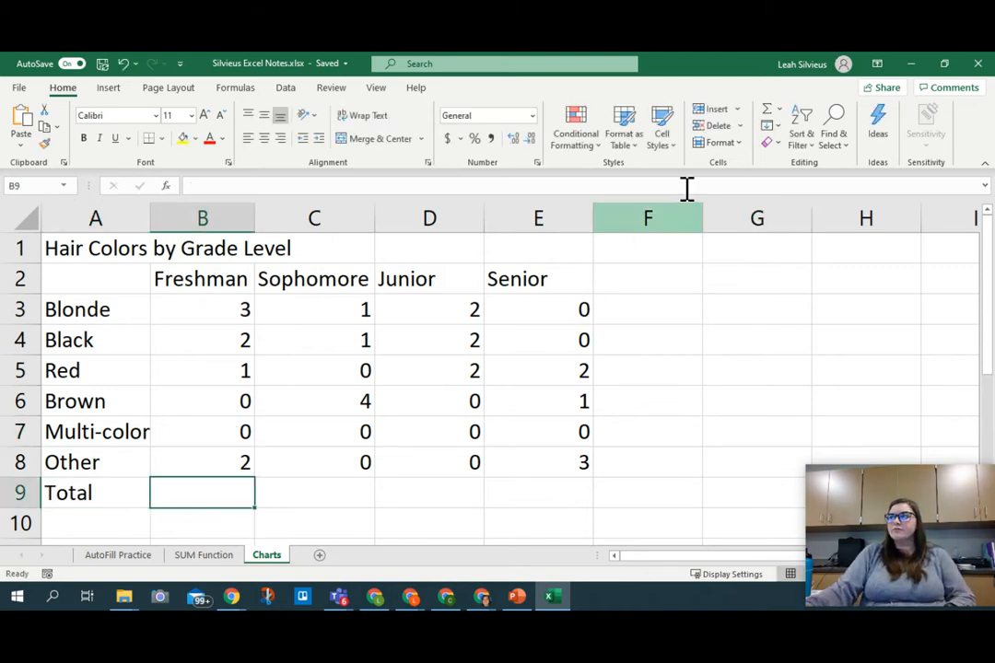
Sum the Freshman counts B3:B8 in cell B9 and fill the formula across to E9
left_click(767, 112)
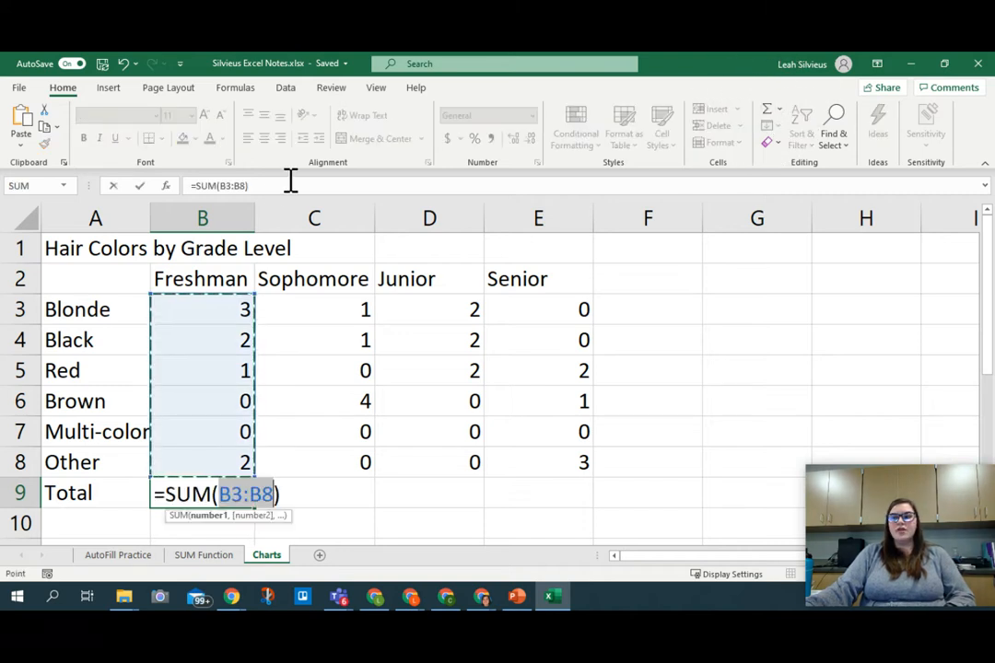
key("Return")
left_click(187, 494)
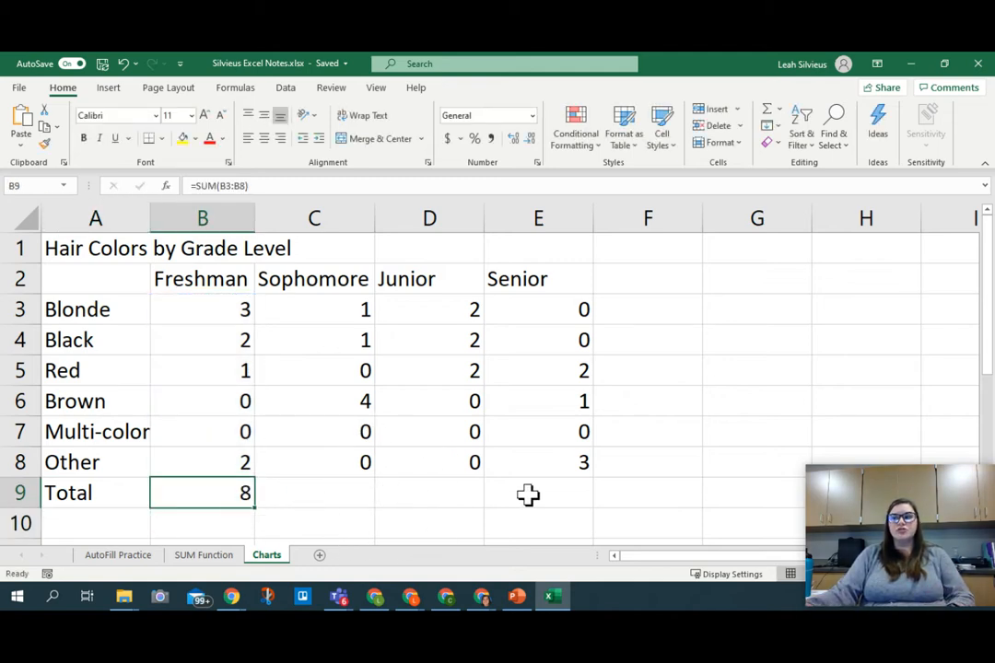
left_click_drag(255, 510, 599, 502)
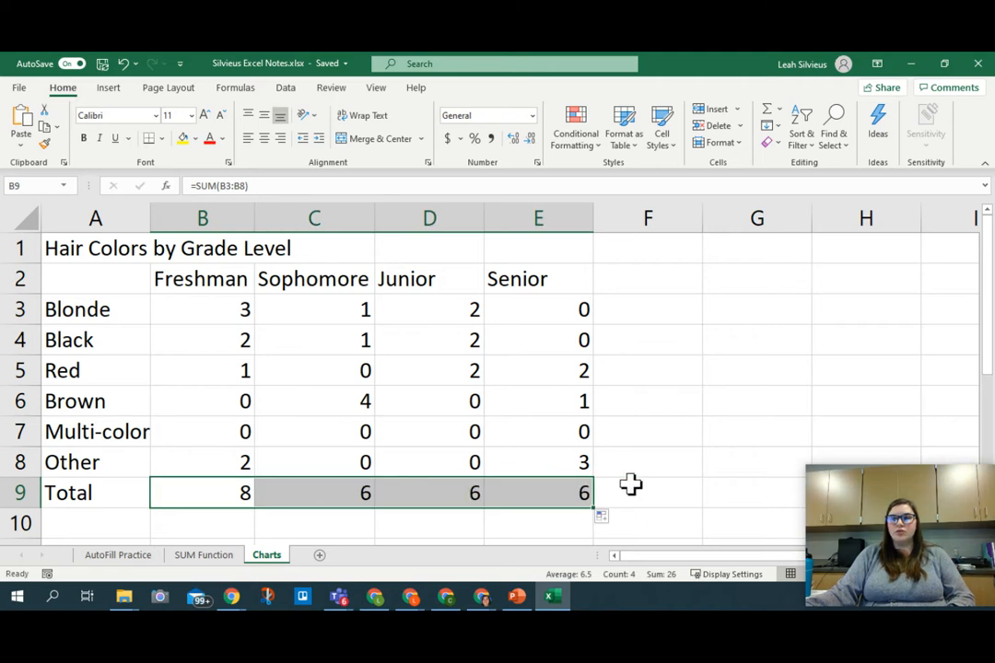
Enter the label "Total Students" in cell F8
left_click(78, 485)
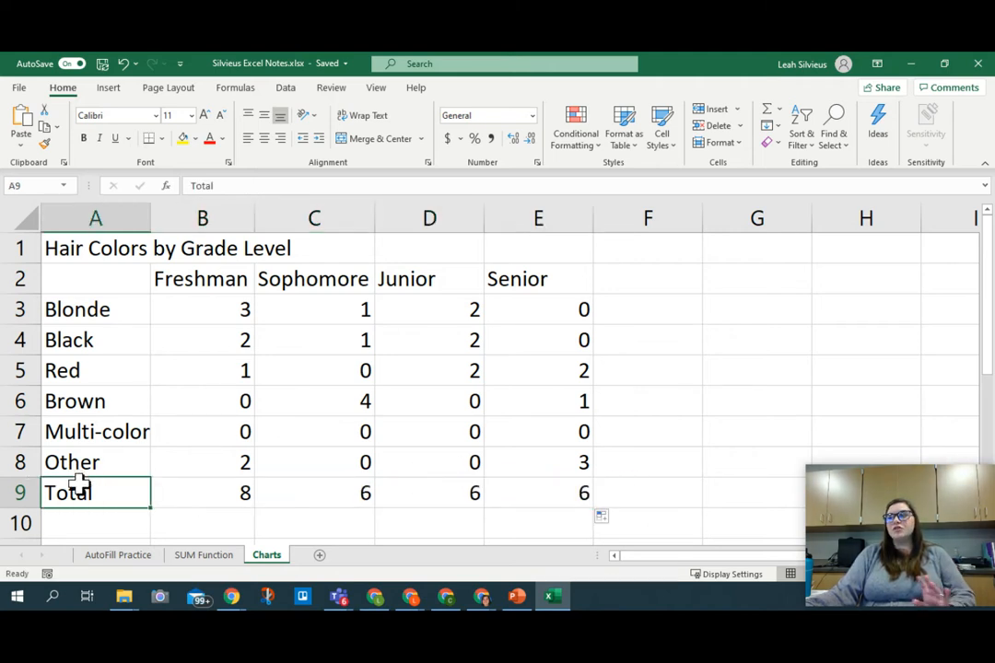
left_click(652, 461)
type("Total")
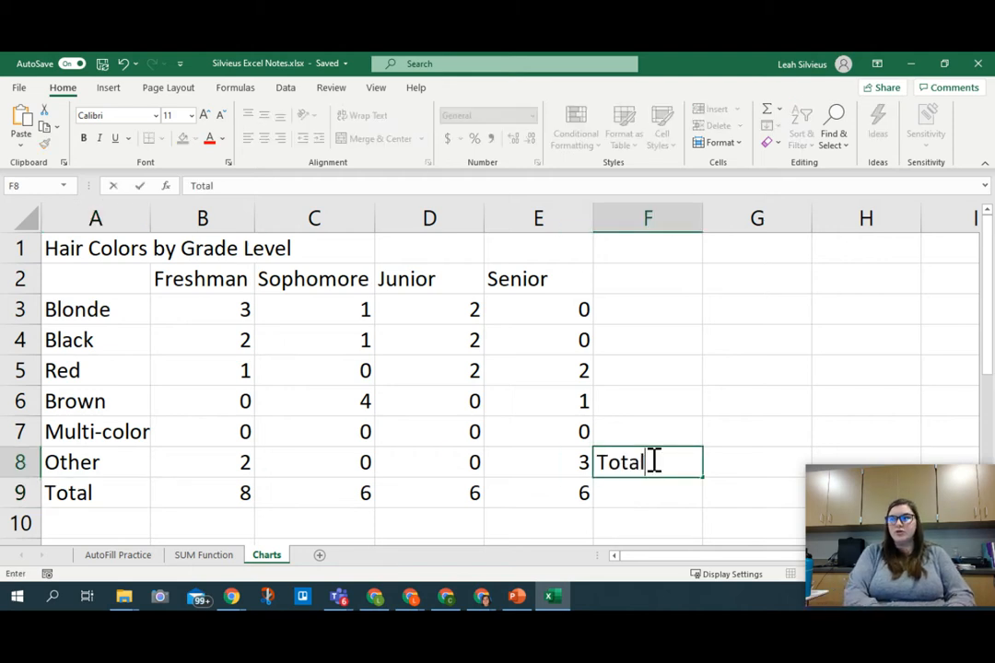
type(" Students")
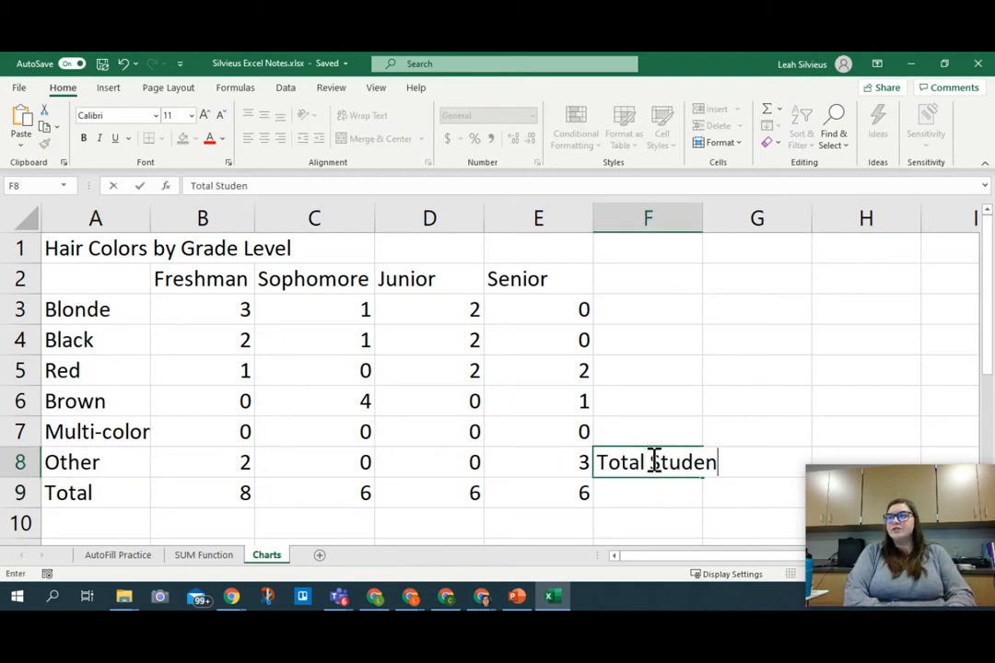
key("Return")
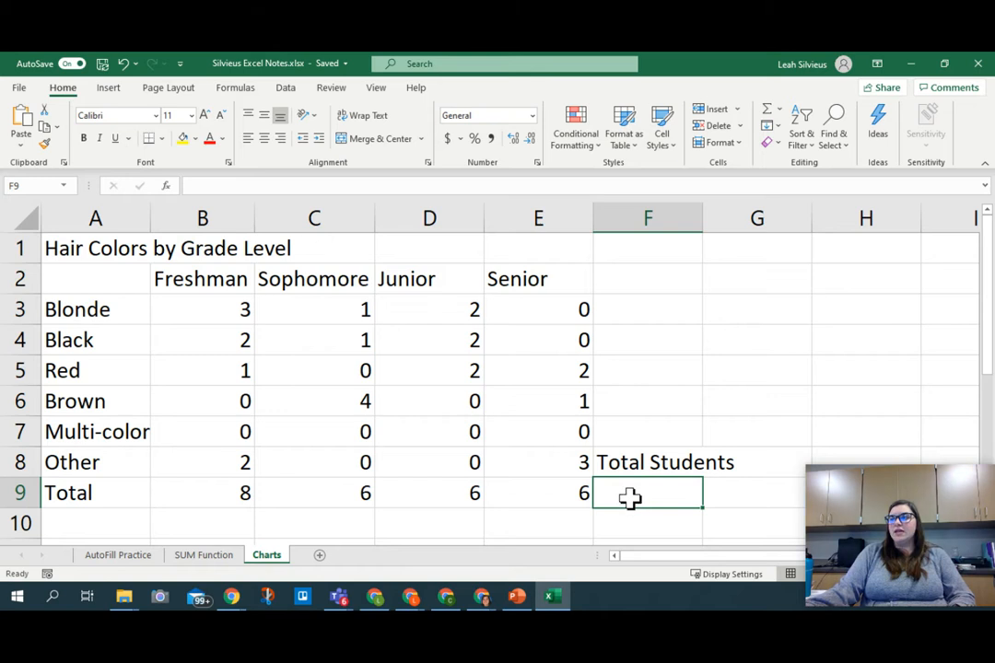
Add the grade-level totals B9:E9 in cell F9 with a SUM formula
key("ctrl")
key("ctrl")
key("ctrl")
key("ctrl")
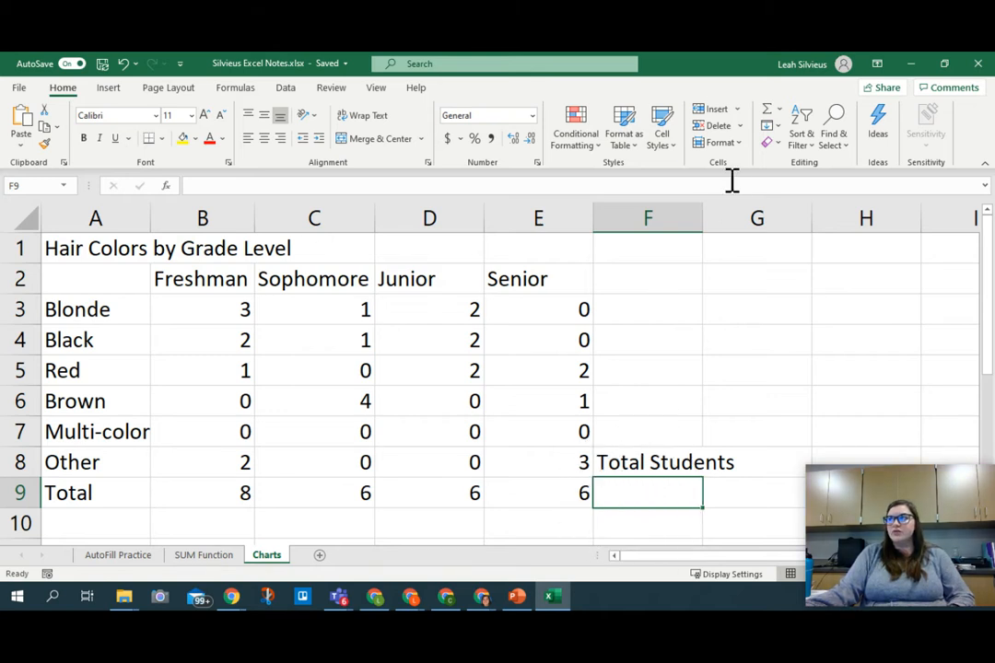
left_click(767, 110)
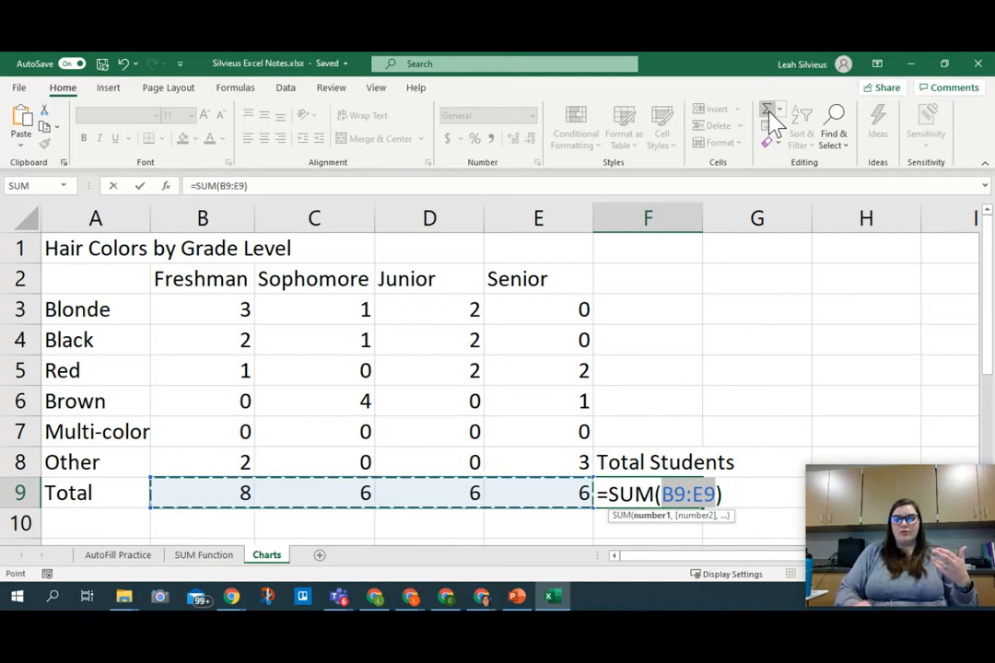
key("Return")
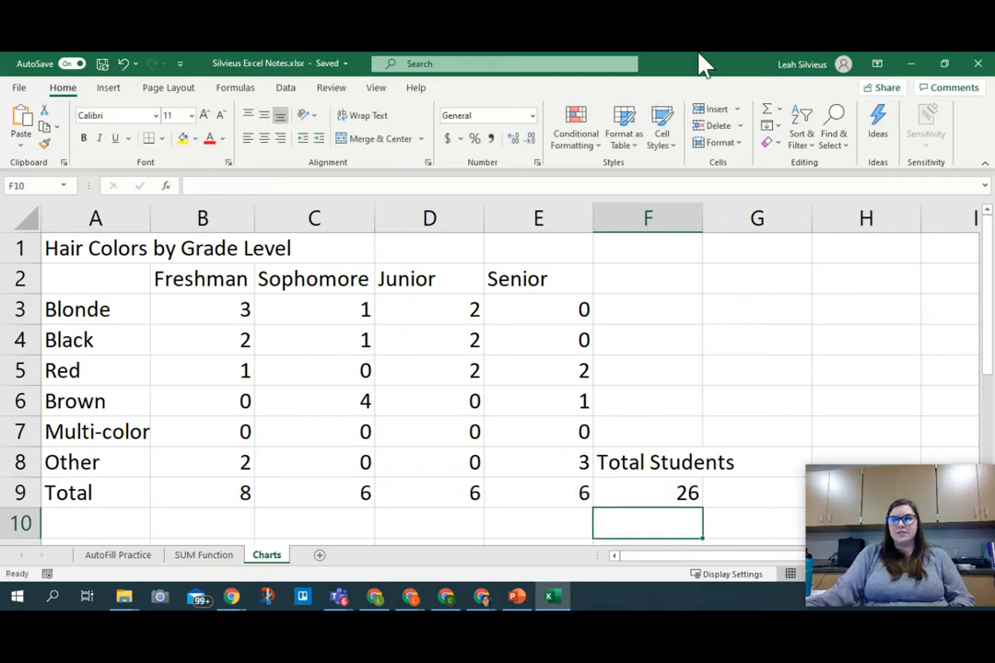
Fit column F to its contents and make the Total Students label and value in F8:F9 bold
double_click(709, 219)
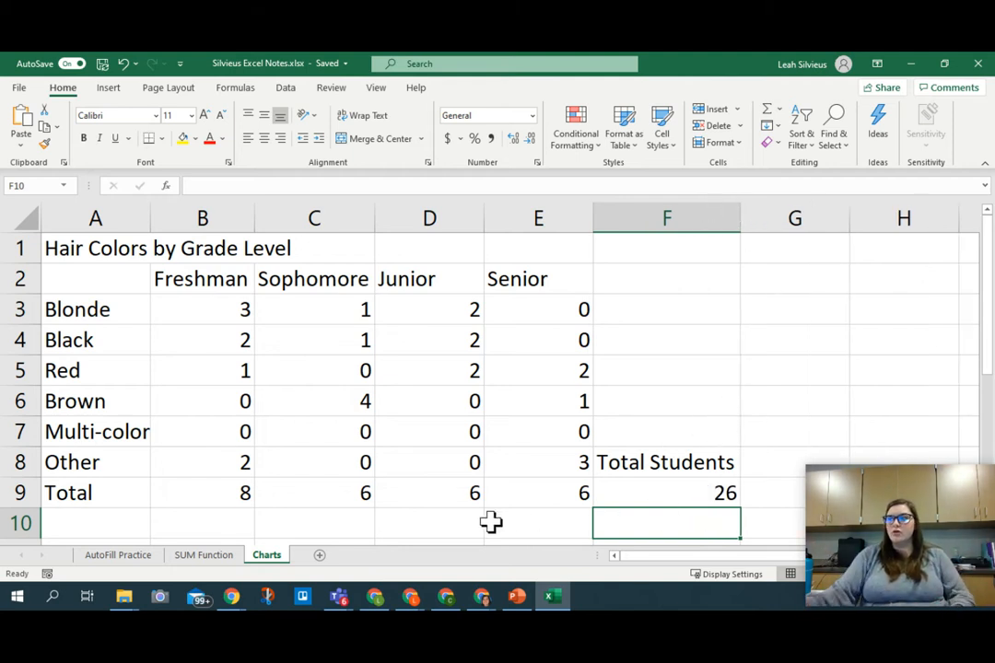
left_click_drag(633, 466, 631, 484)
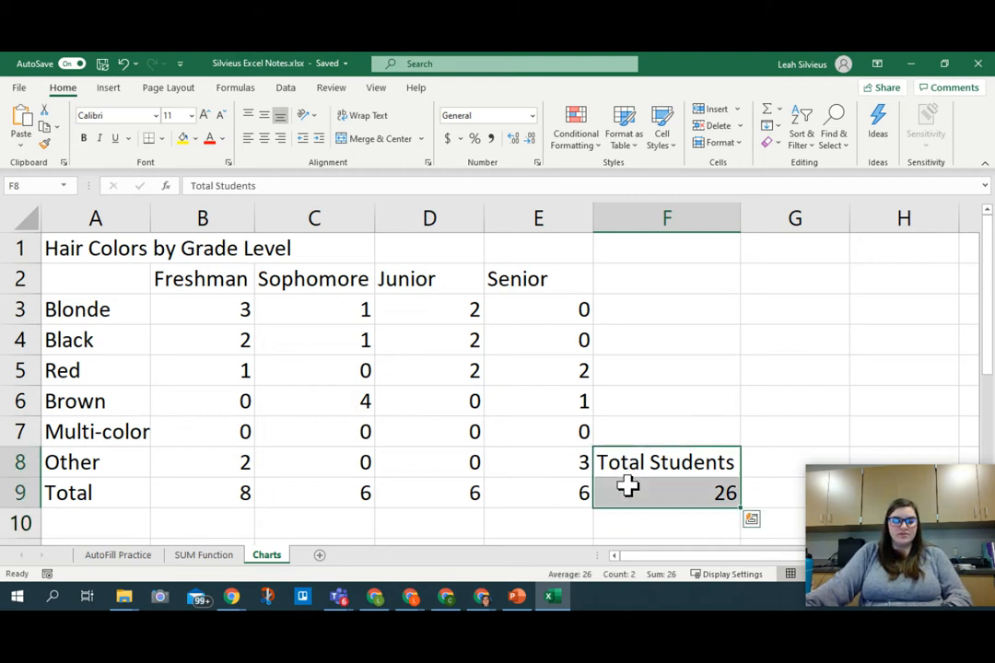
key("ctrl+b")
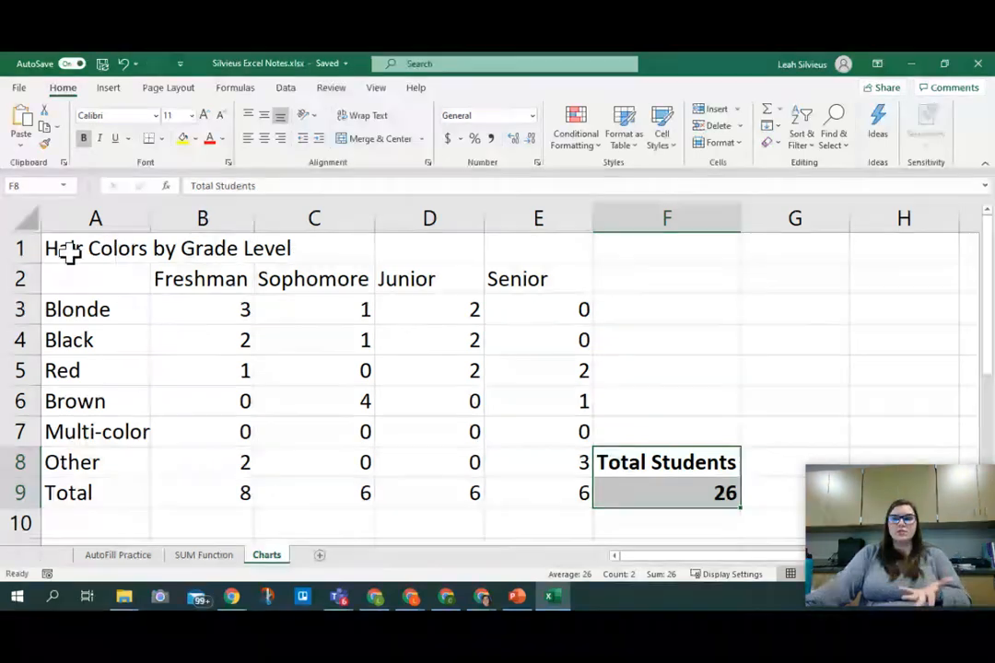
Merge and center the table heading across A1:E1 and give it the Title cell style
left_click_drag(70, 251, 497, 260)
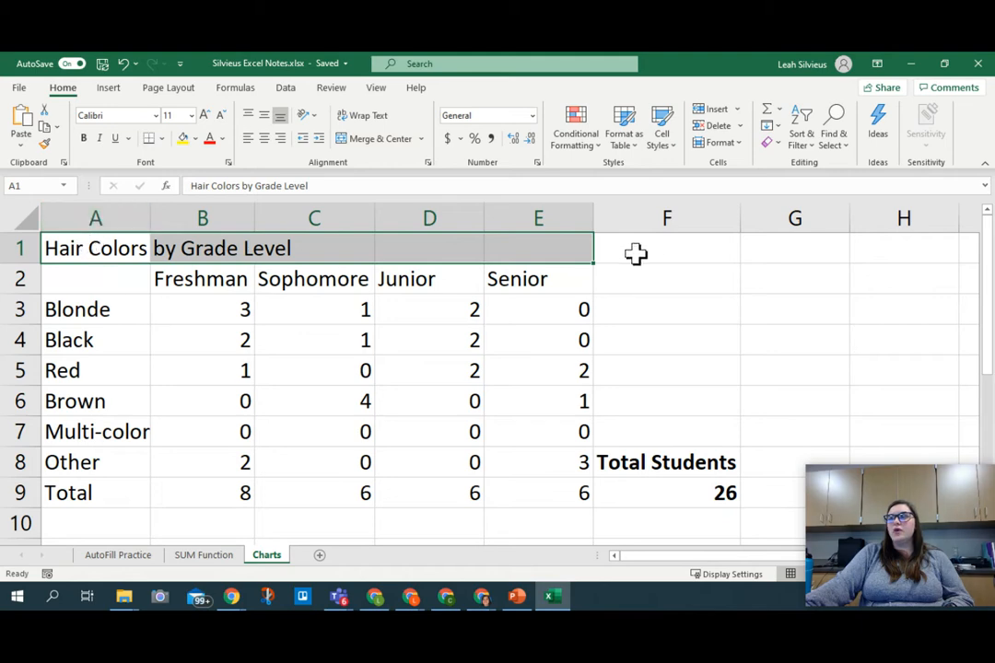
left_click(342, 138)
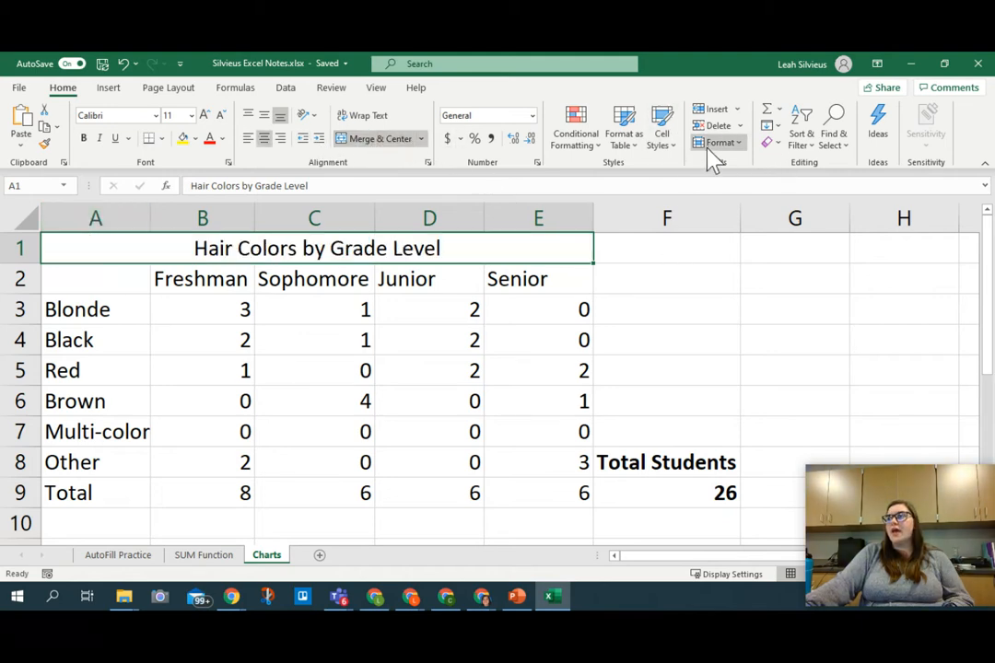
left_click(675, 157)
left_click(848, 298)
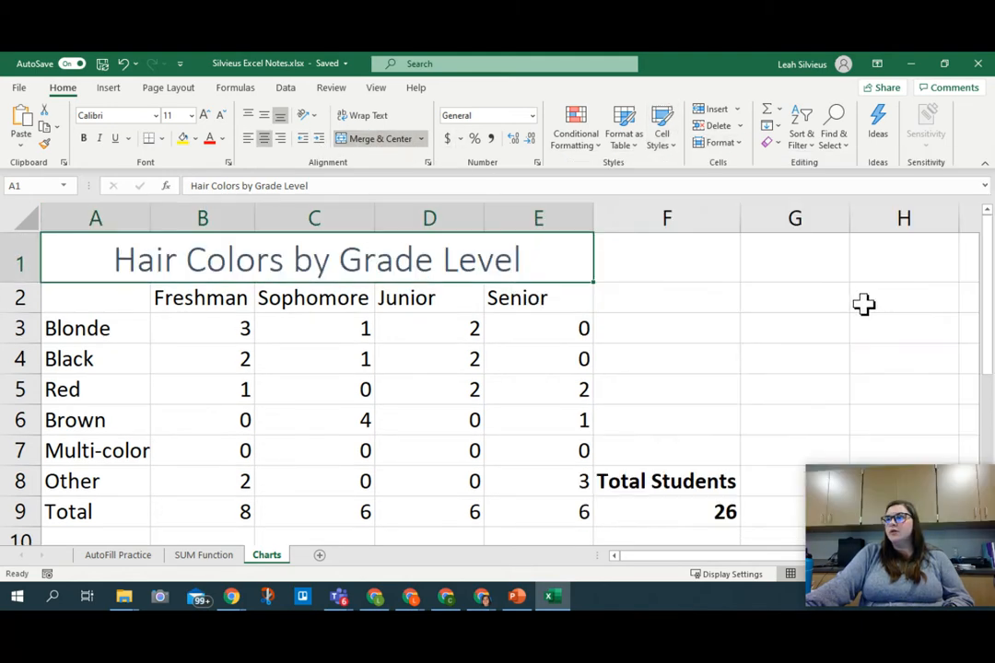
Apply the Total cell style to the totals row A9:E9, then deselect it
left_click_drag(138, 513, 580, 512)
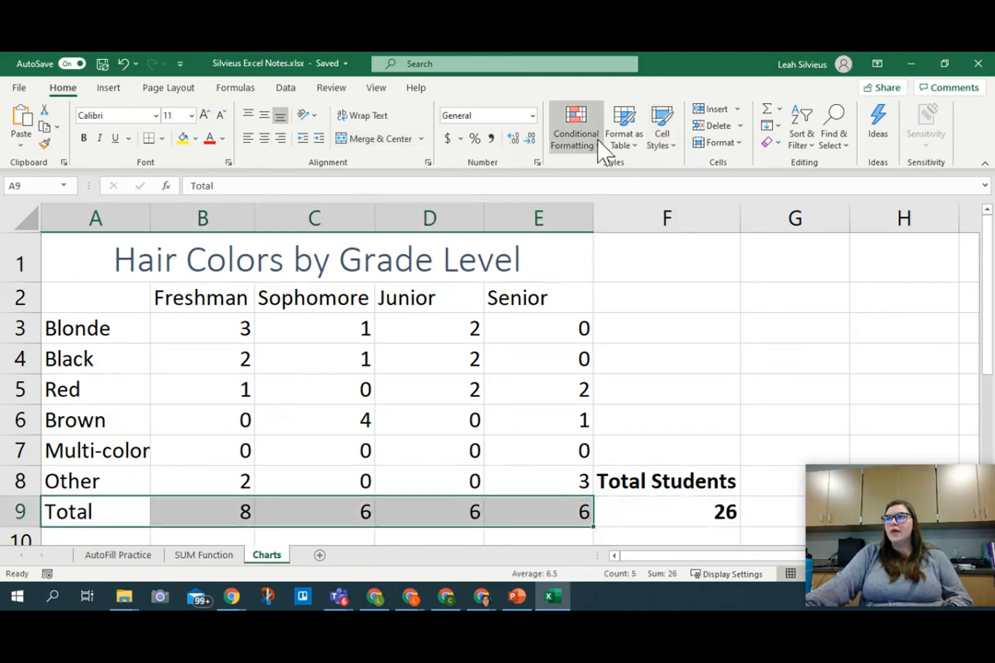
left_click(665, 148)
left_click(912, 298)
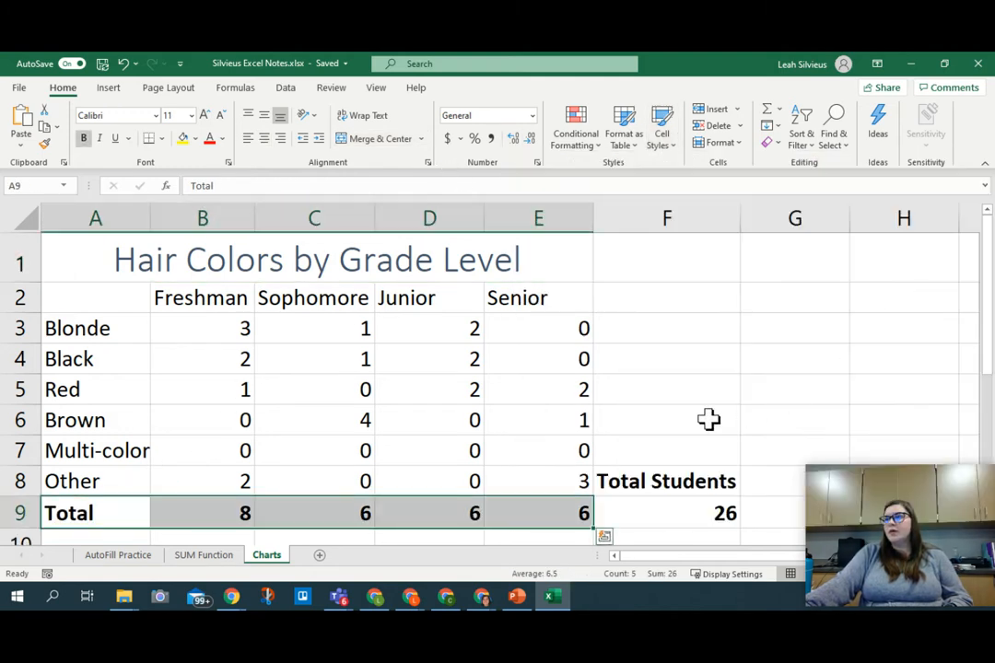
scroll(497, 424, "down", 1)
scroll(227, 433, "down", 1)
scroll(298, 433, "up", 3)
scroll(296, 431, "down", 2, "ctrl")
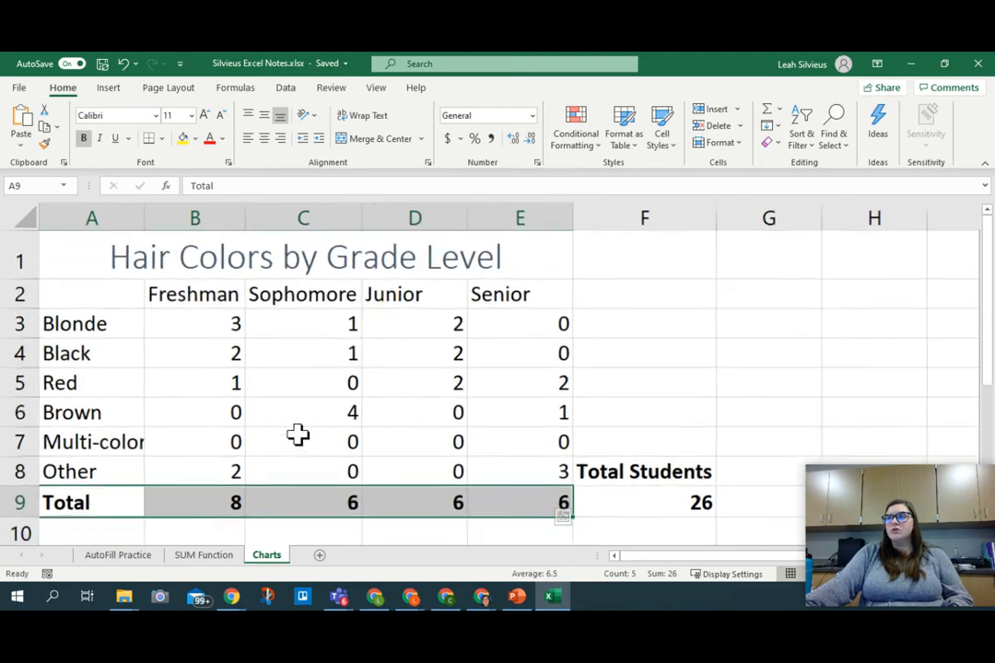
scroll(297, 431, "down", 1, "ctrl")
left_click(277, 472)
Select the chart data A2:E8 with its row and column labels but without totals, and view the Quick Analysis chart suggestions
scroll(322, 478, "down", 1)
scroll(372, 467, "up", 1)
scroll(372, 467, "down", 1, "ctrl")
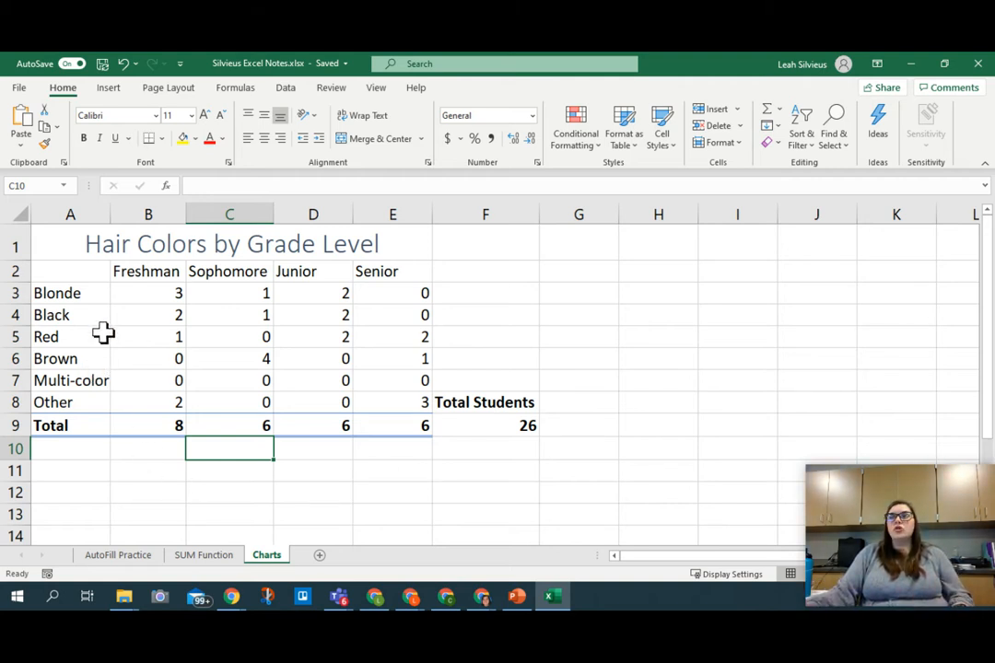
left_click(62, 271)
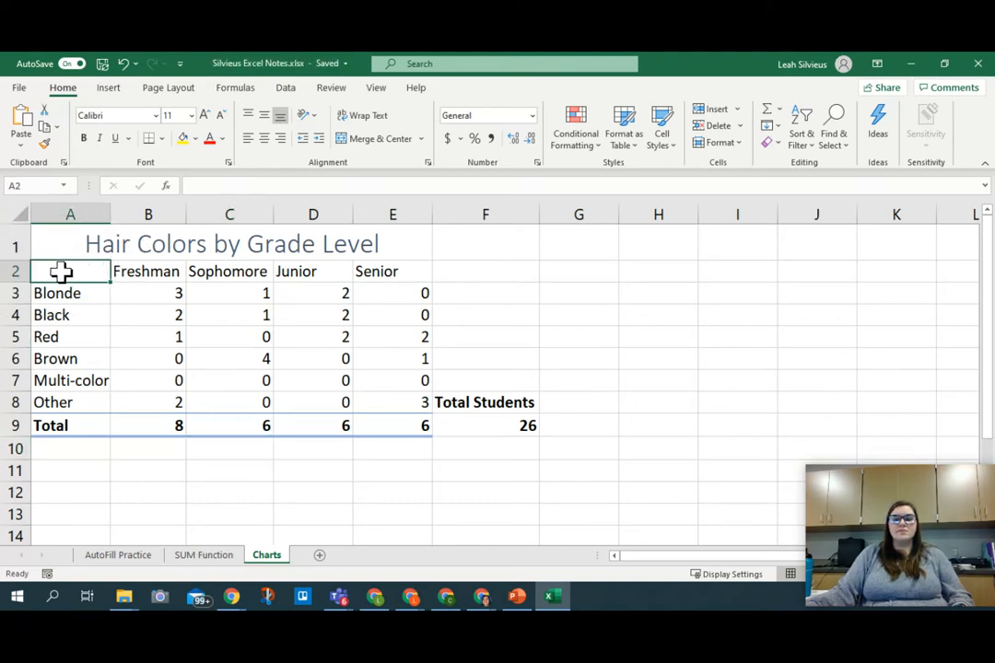
left_click_drag(63, 290, 50, 397)
left_click_drag(135, 274, 364, 274)
left_click(53, 269)
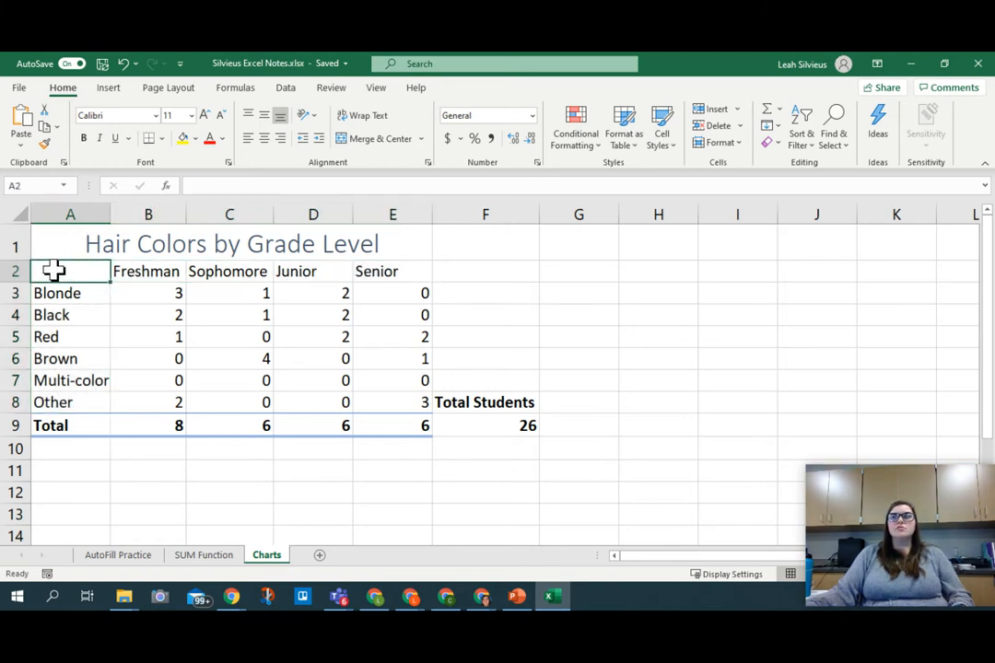
left_click_drag(53, 269, 375, 402)
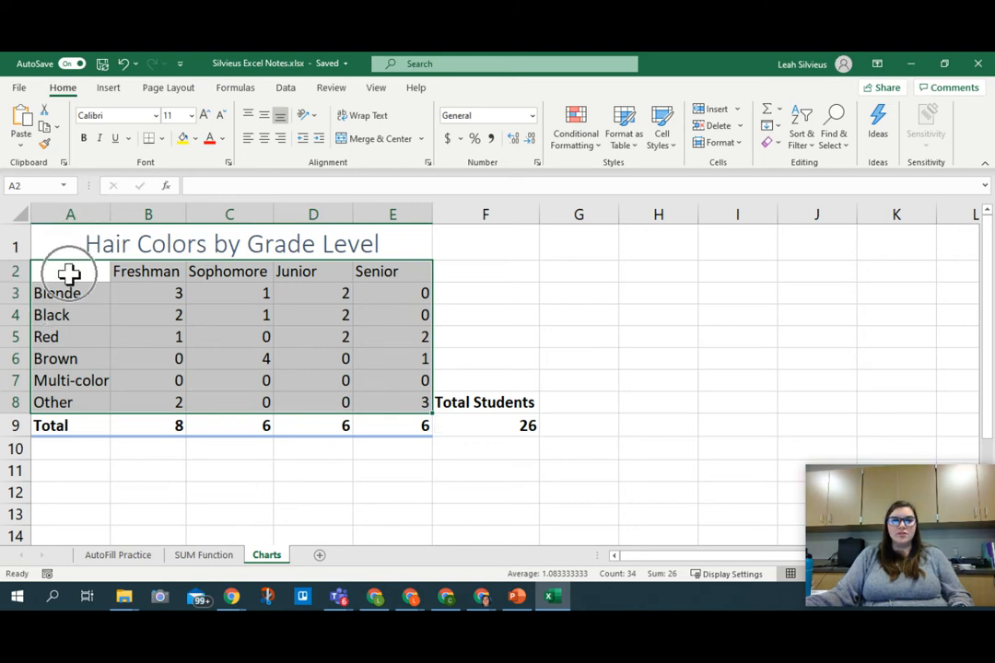
key("ctrl+q")
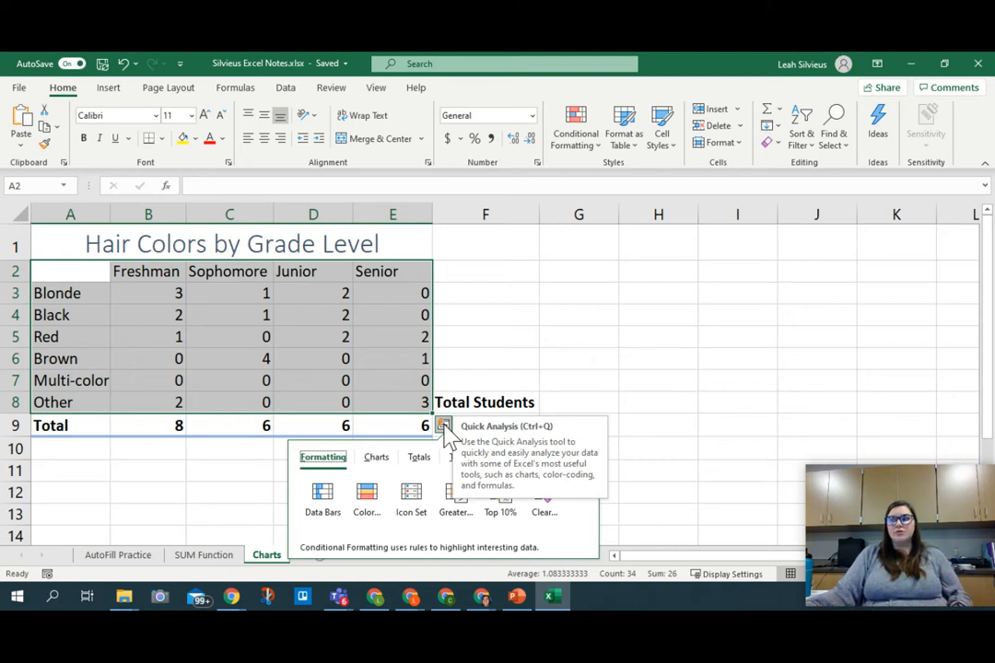
left_click(378, 460)
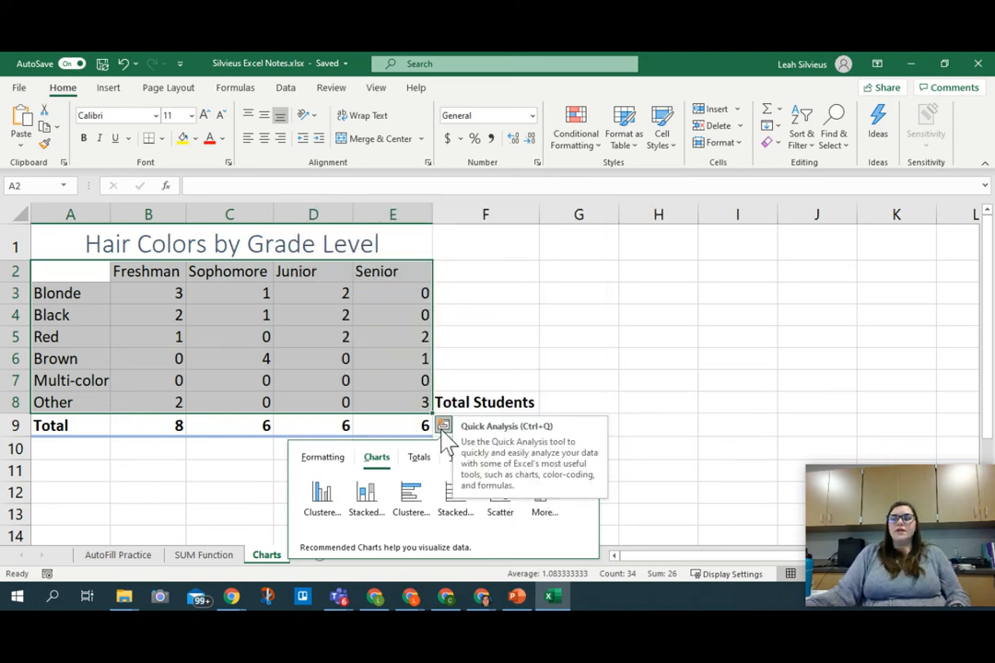
Examine the column, hierarchy, line, pie, scatter, statistical, combo and waterfall chart types available for the selected data
left_click(122, 95)
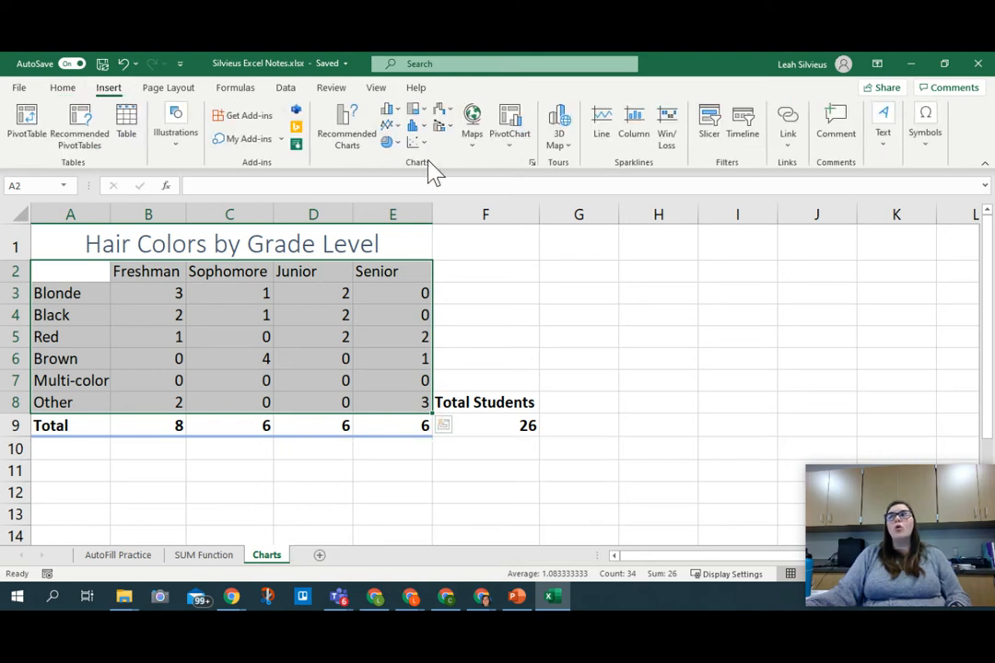
key("ctrl+q")
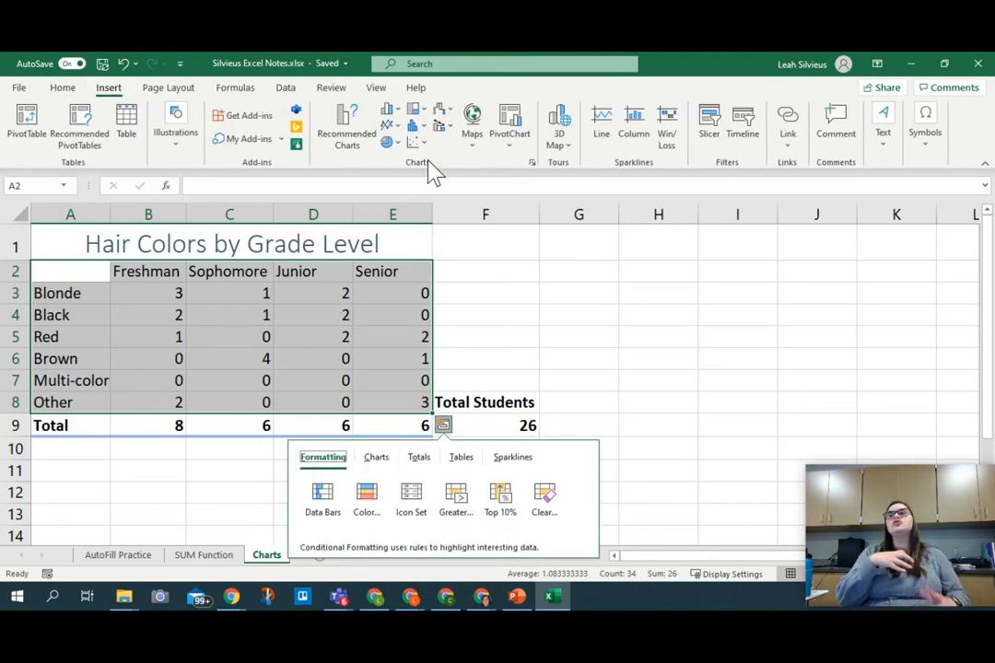
left_click(391, 110)
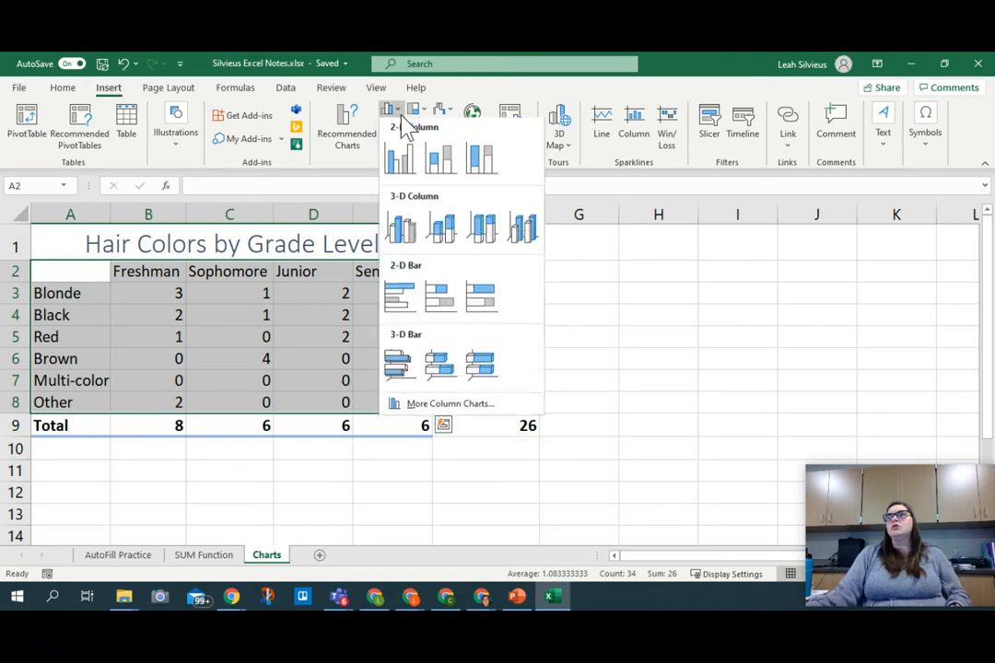
left_click(411, 113)
left_click(416, 111)
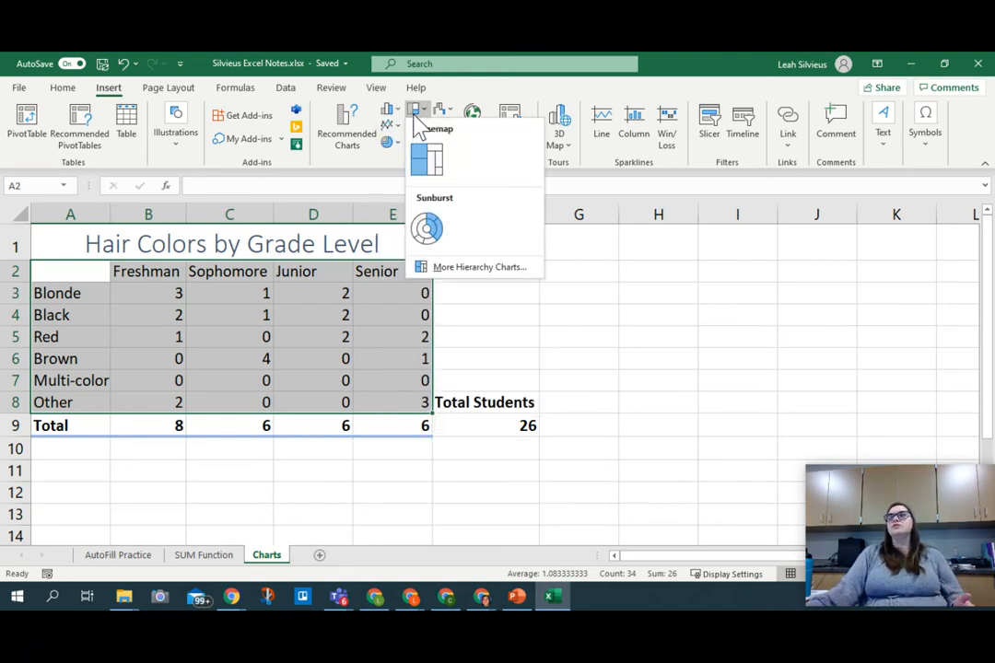
left_click(415, 117)
left_click(398, 126)
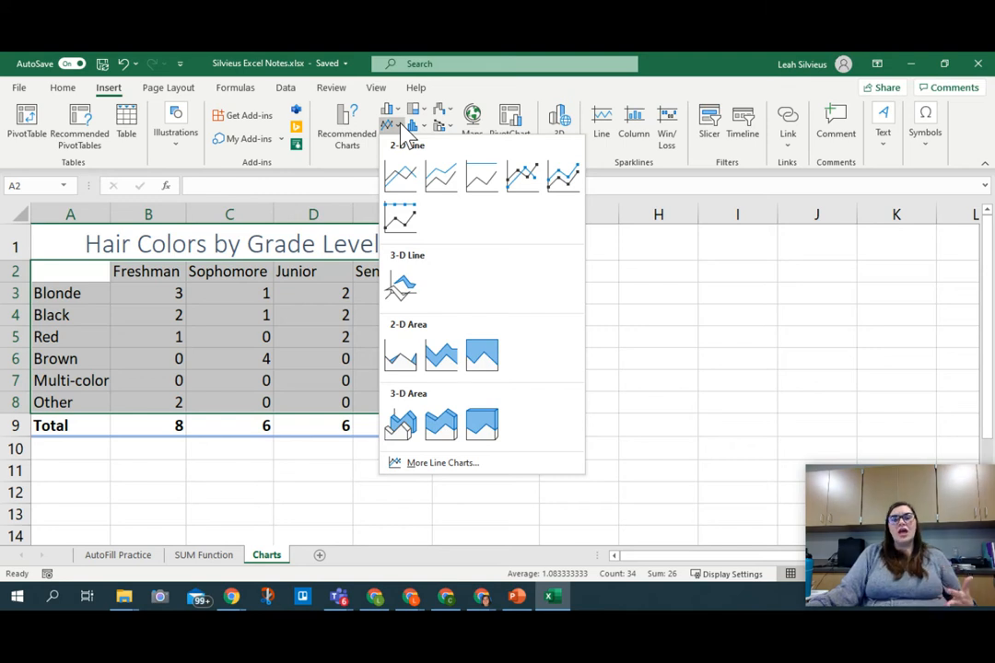
left_click(403, 129)
left_click(398, 144)
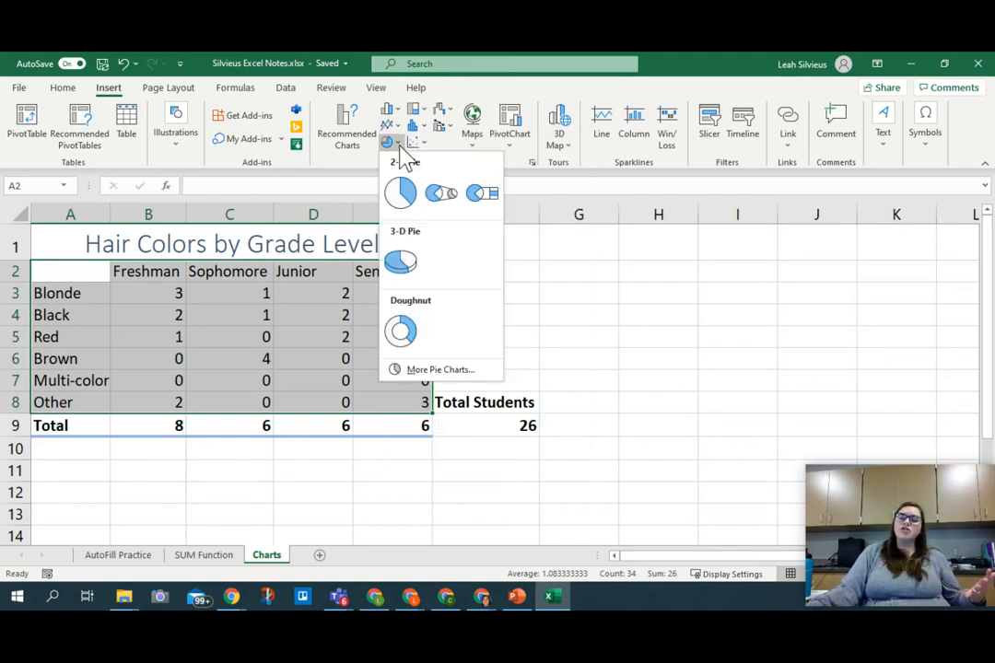
left_click(398, 142)
left_click(420, 144)
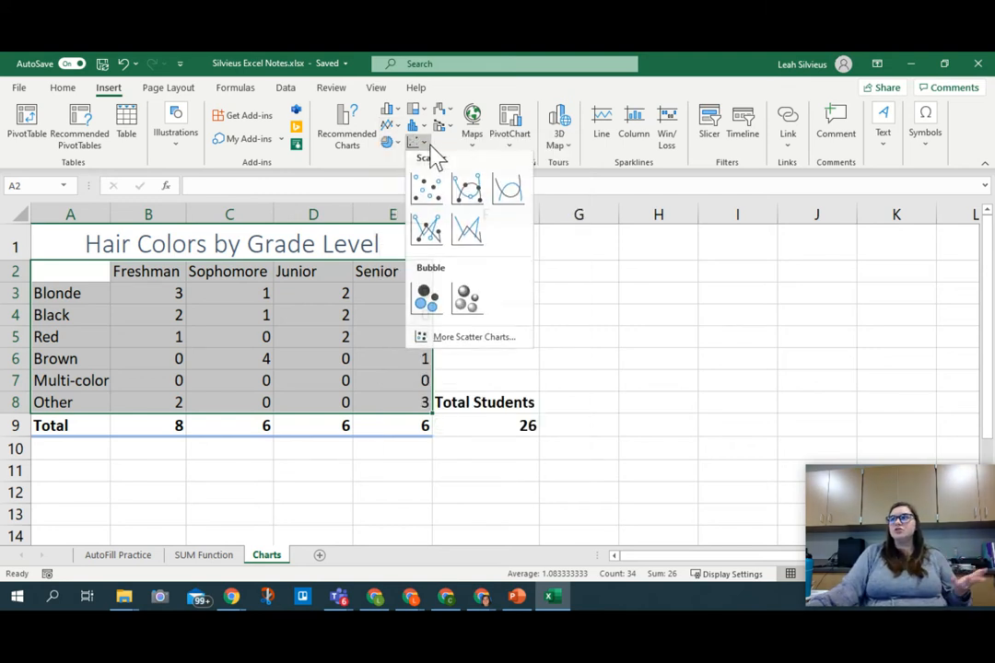
left_click(420, 127)
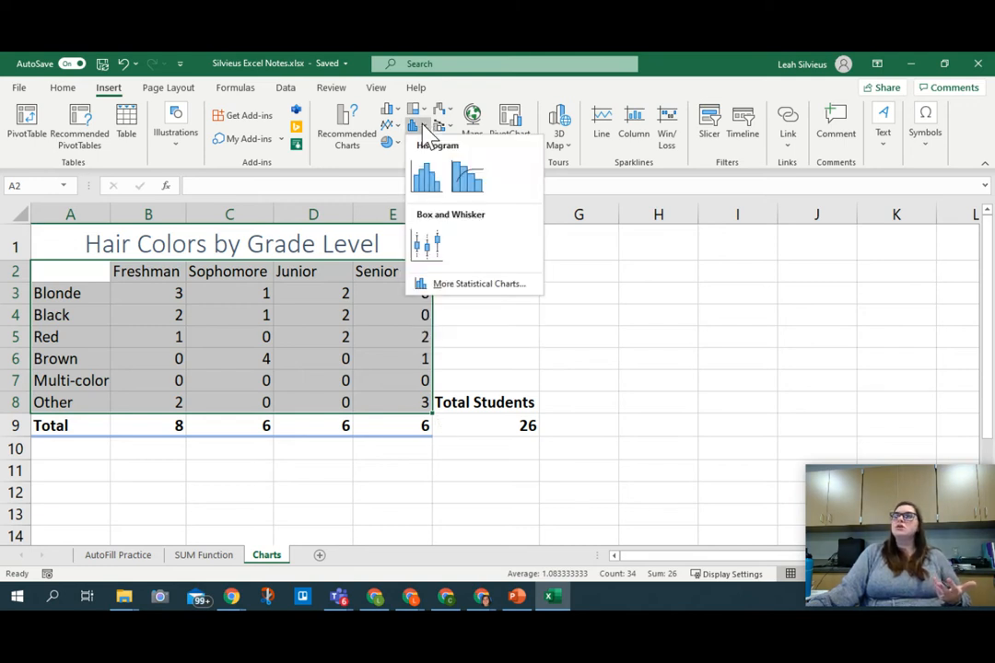
left_click(451, 127)
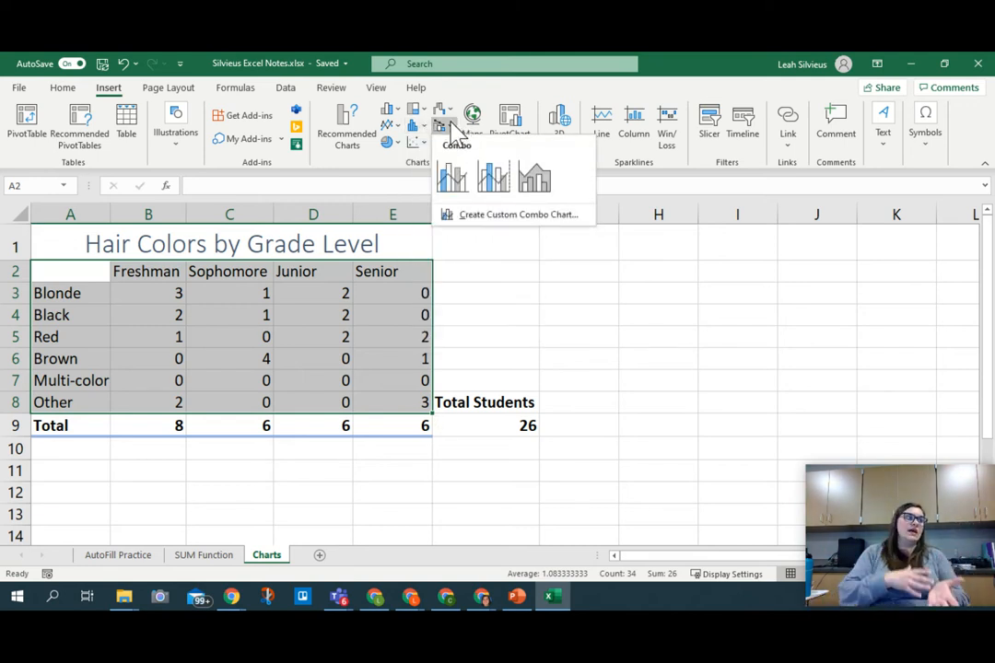
left_click(441, 110)
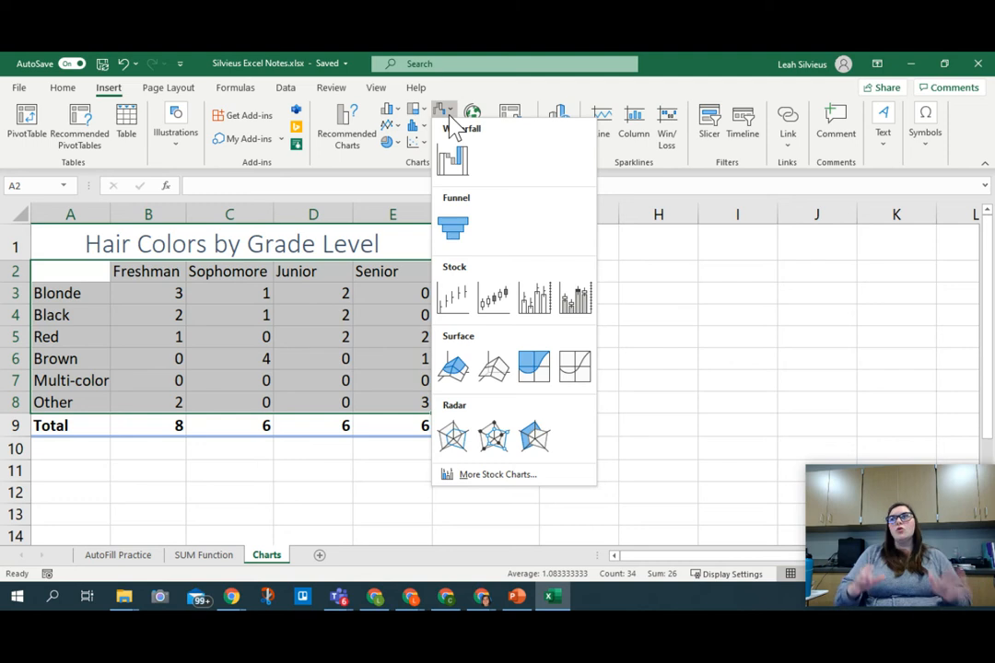
left_click(450, 115)
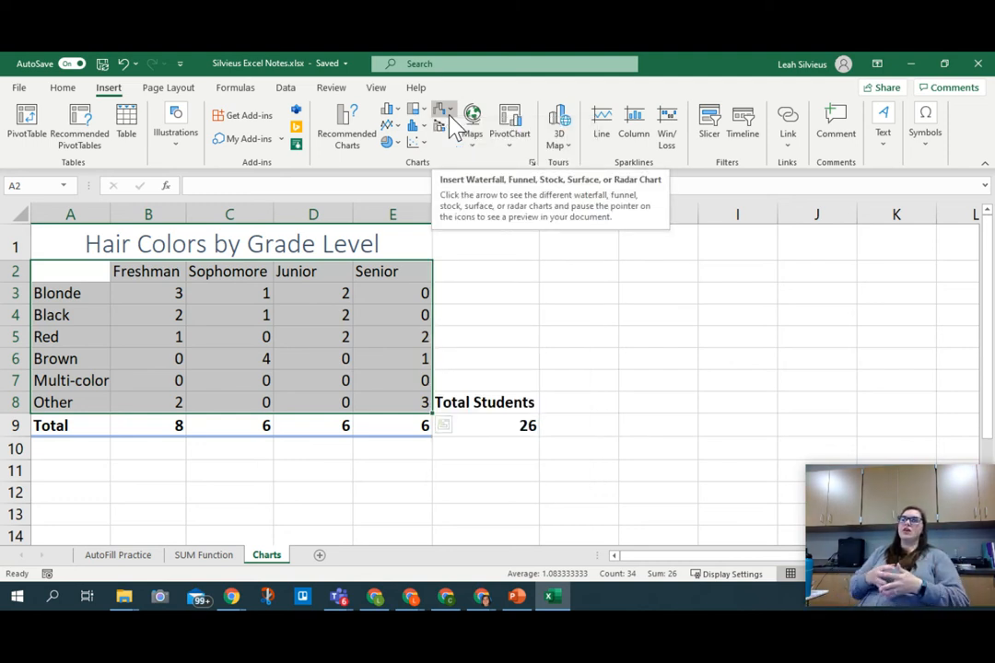
Insert the recommended Clustered Column chart for the selected data and place it directly below the table, starting at row 10
left_click(343, 125)
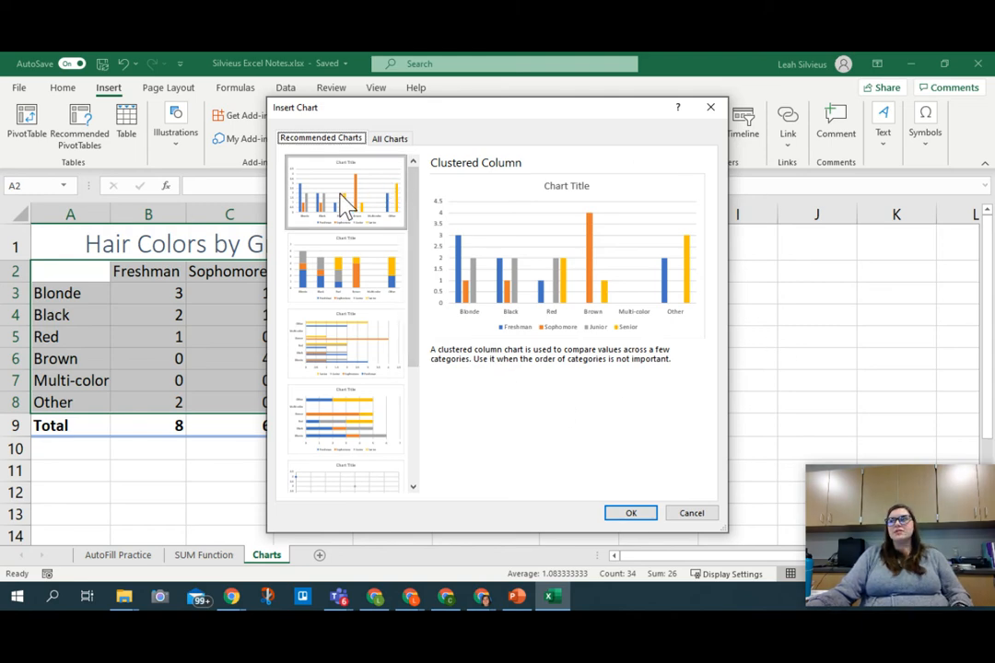
left_click(631, 516)
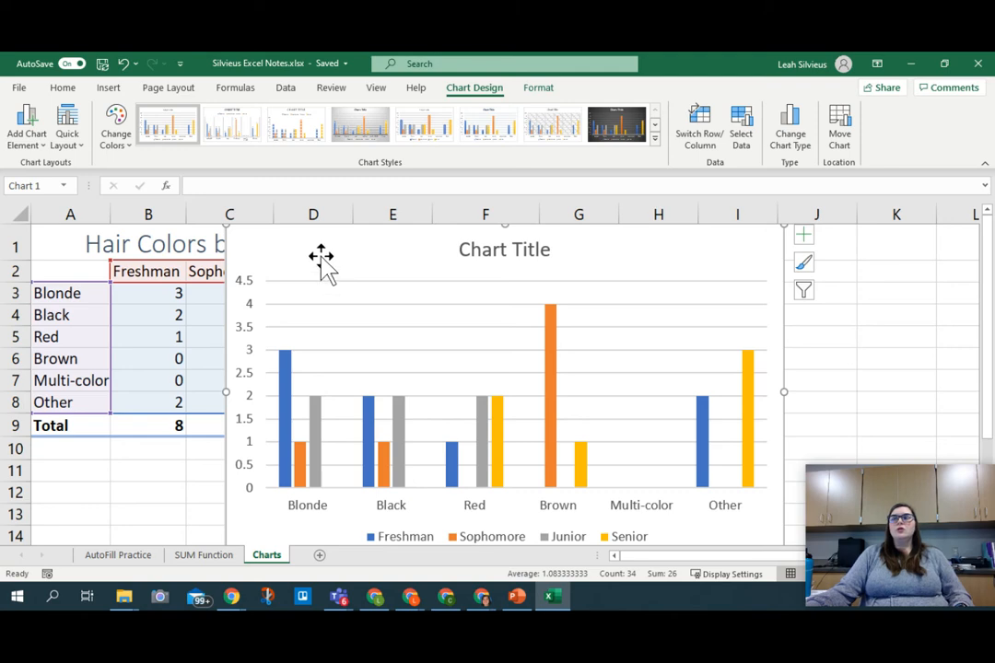
left_click_drag(313, 238, 144, 460)
scroll(144, 467, "down", 5, "ctrl")
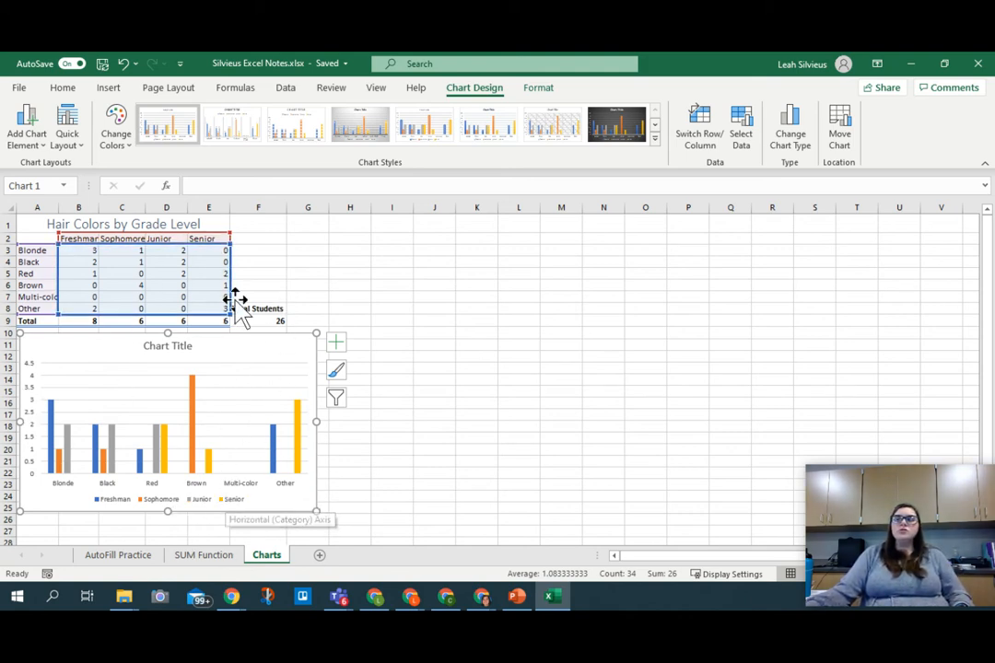
Set the Junior count for Multi-color in D7 to 1, and check the totals in F9 and D9
left_click(184, 298)
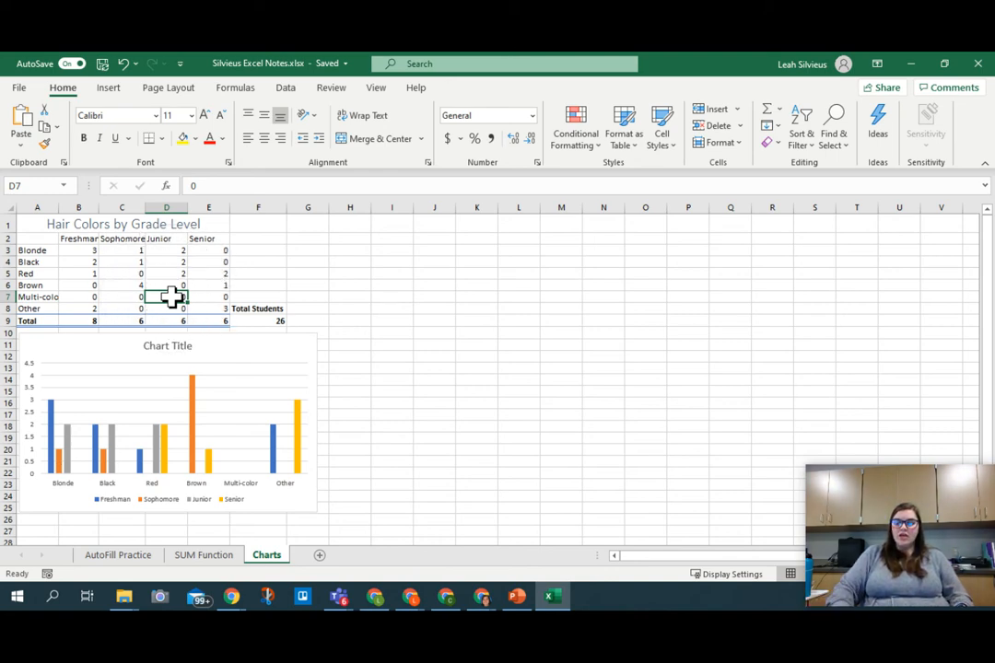
type("1")
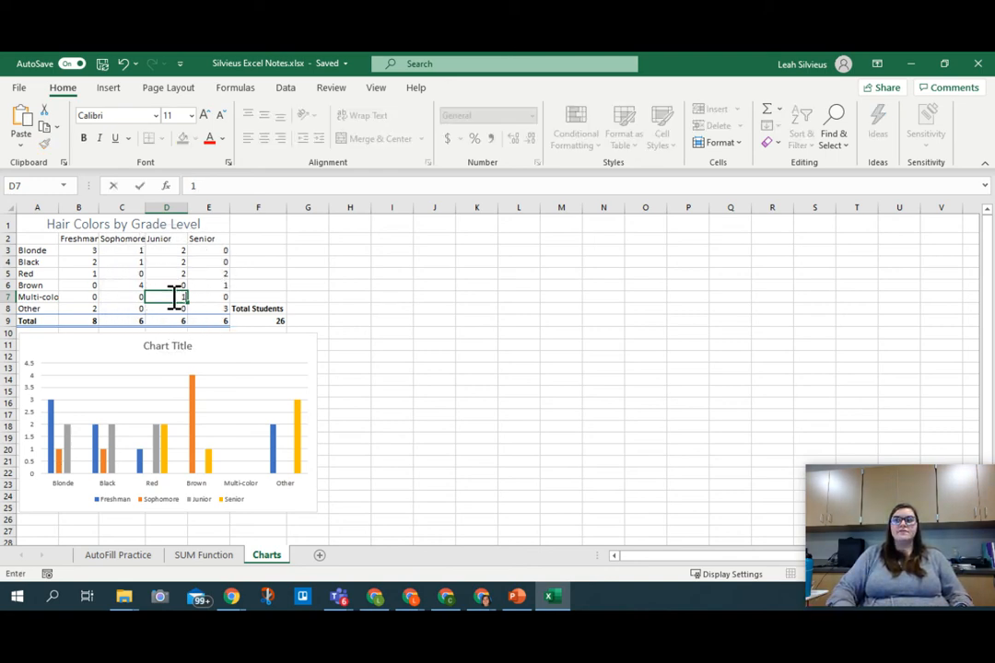
key("Return")
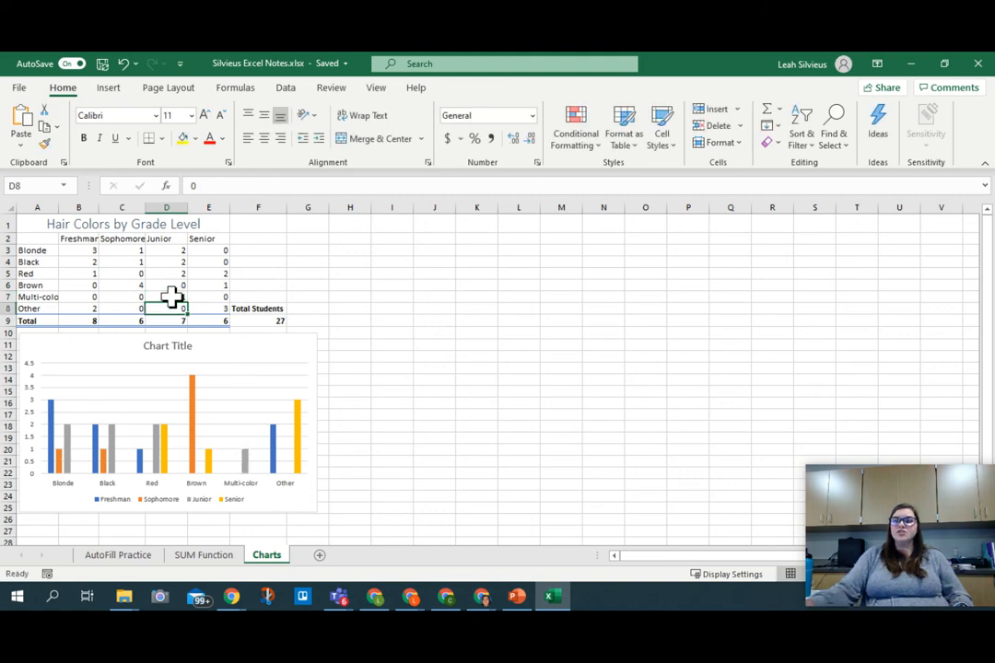
left_click(281, 320)
left_click(176, 321)
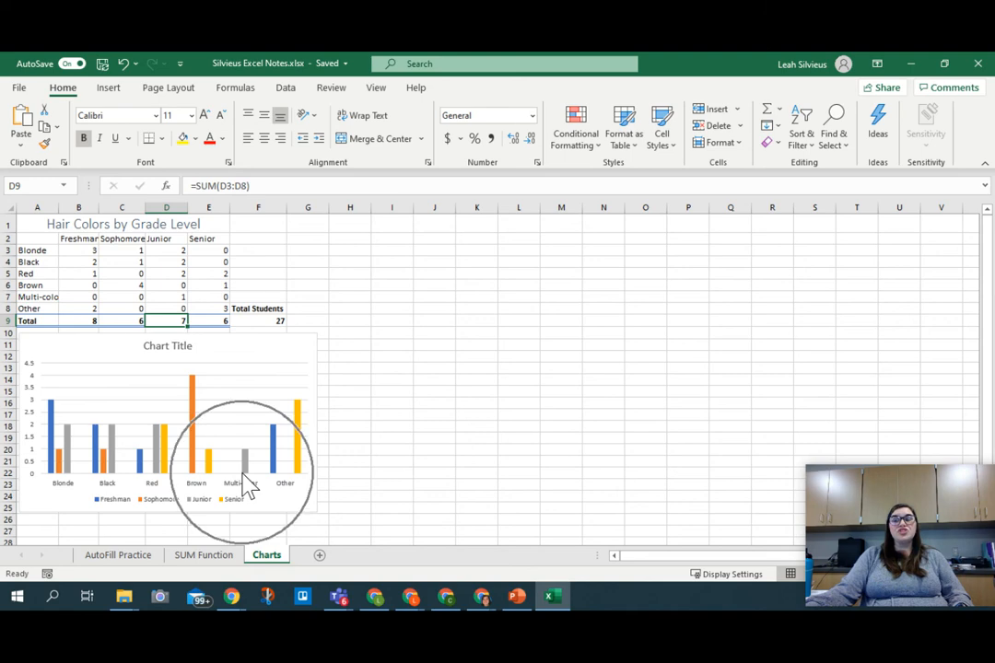
Select the clustered column chart and compare its highlighted source ranges in the table with its categories and legend
left_click(237, 335)
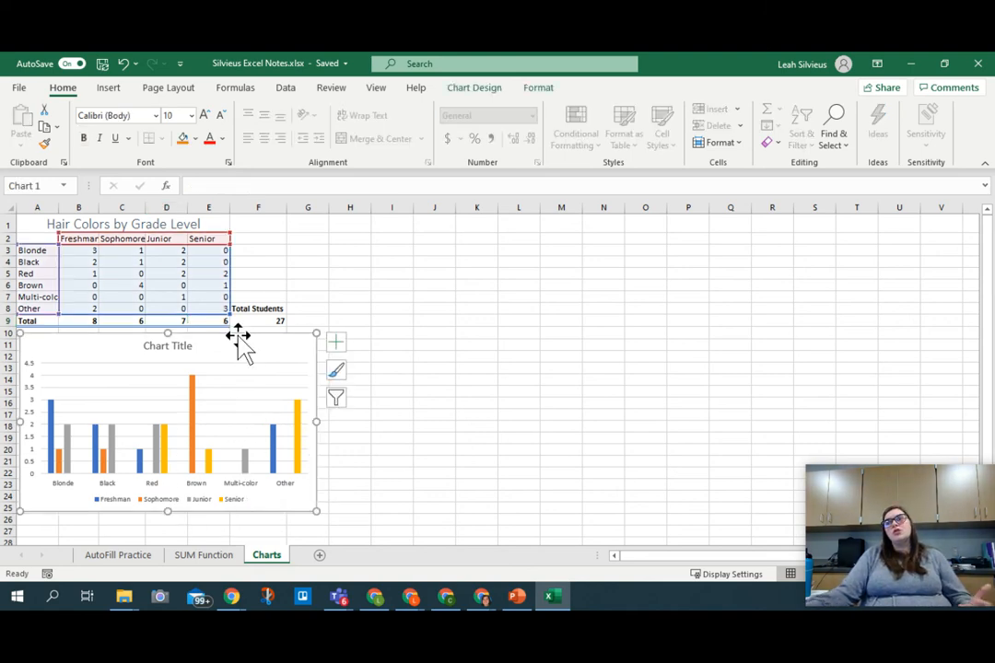
key("ctrl")
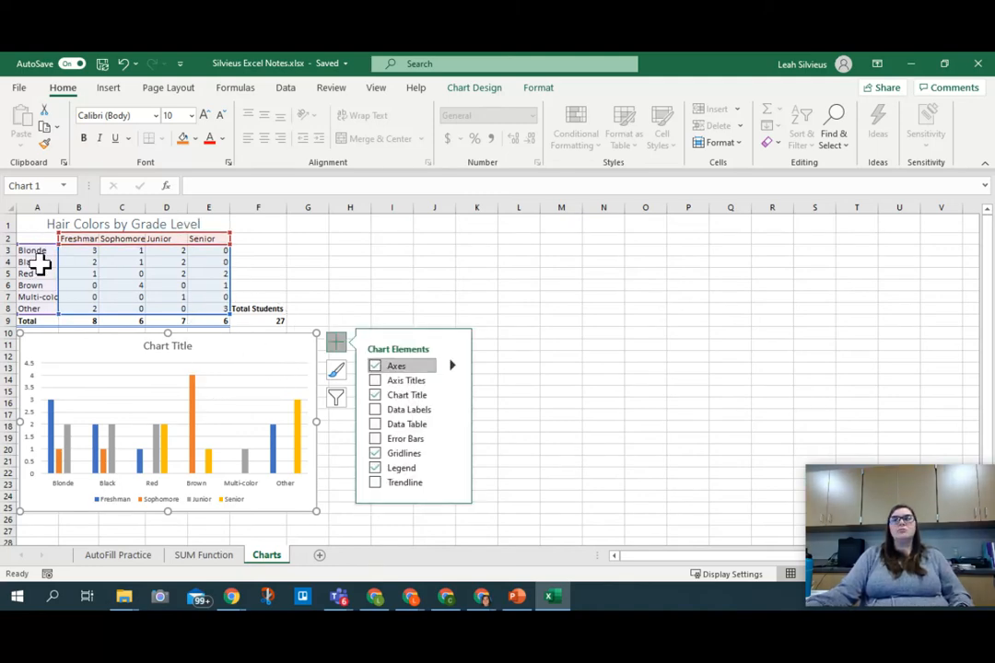
key("ctrl")
key("ctrl")
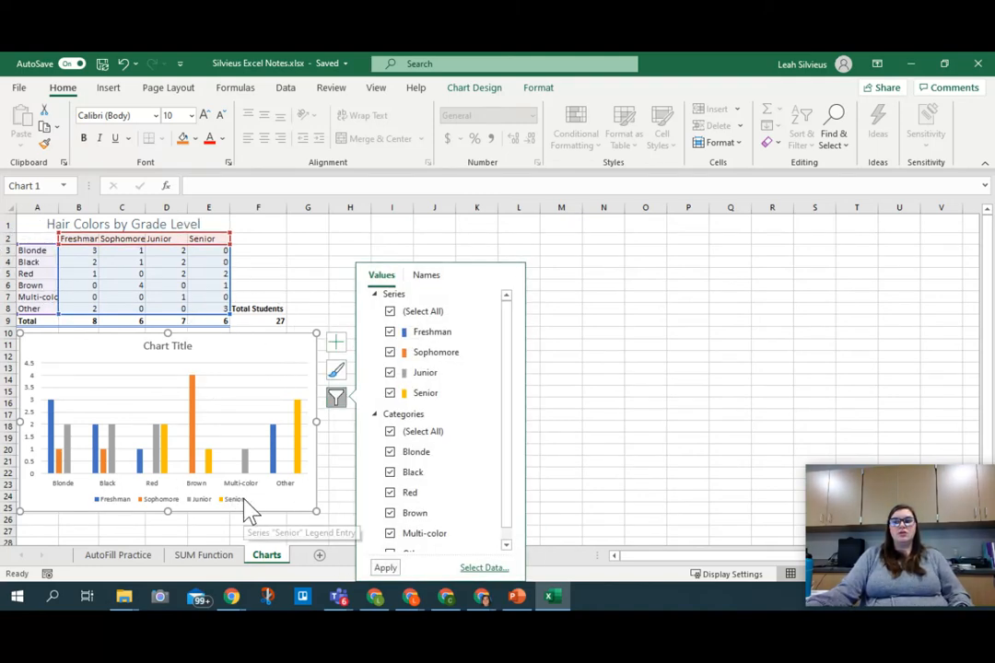
key("ctrl")
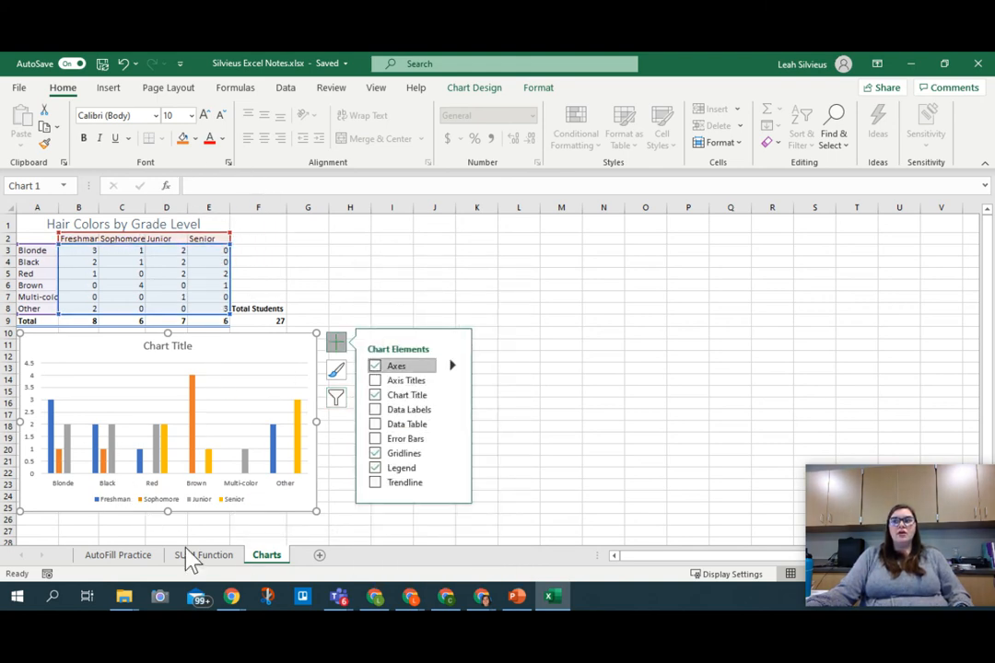
key("ctrl")
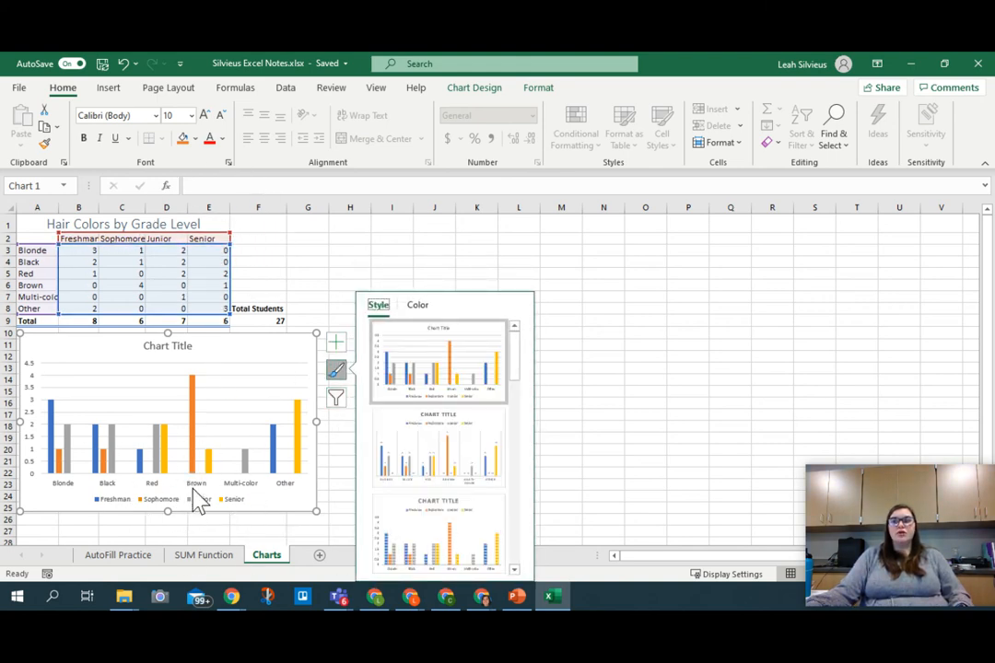